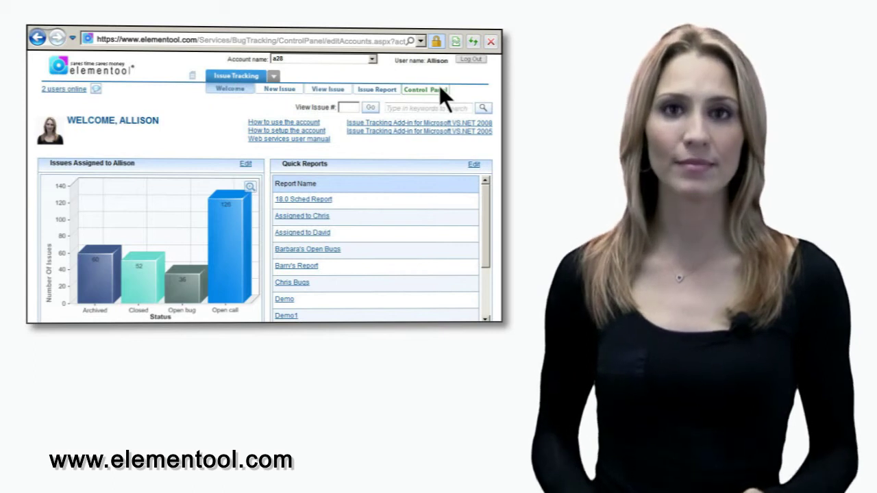
- Go to the Control Panel account administration area
left_click(439, 85)
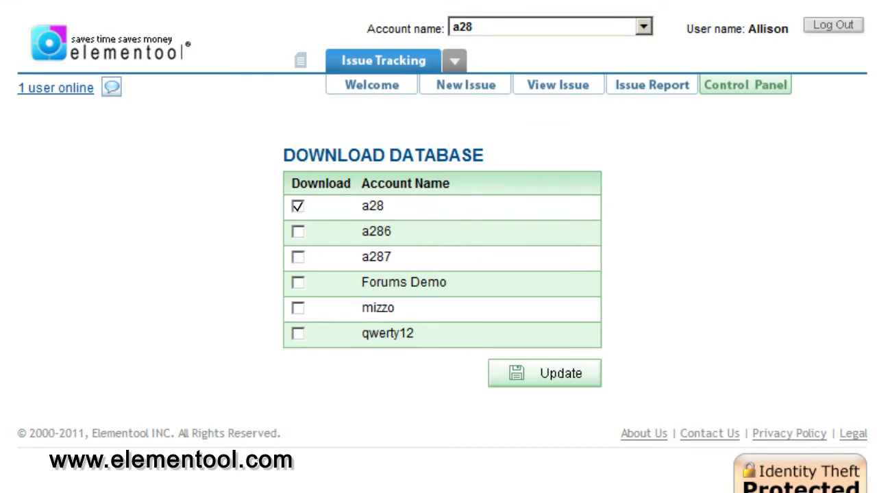
- Generate the download files for the a28 database with Update
left_click(556, 382)
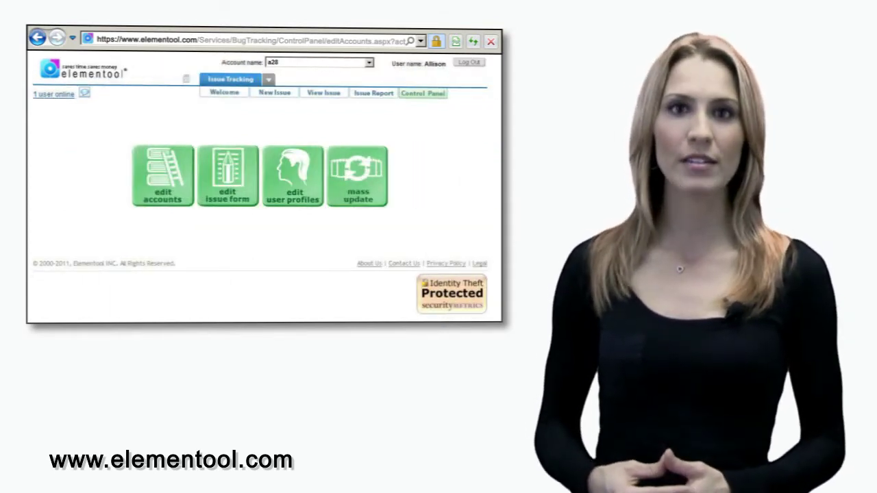
left_click(244, 187)
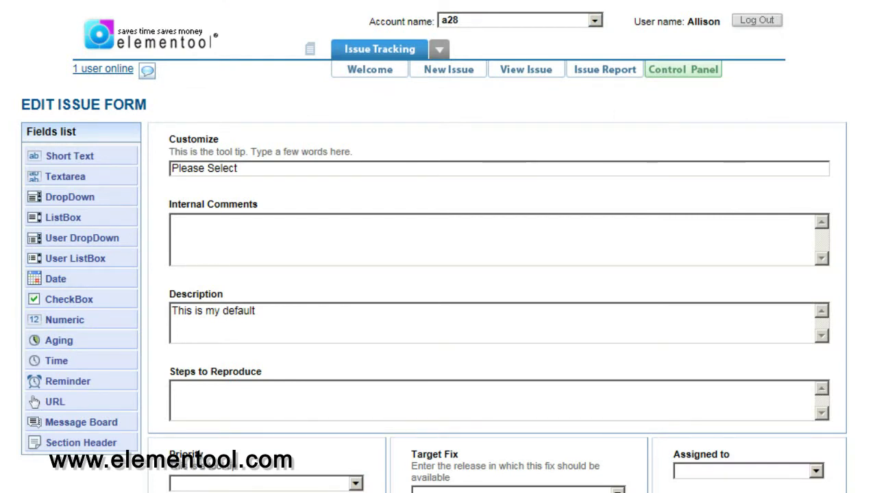
left_click_drag(68, 156, 202, 194)
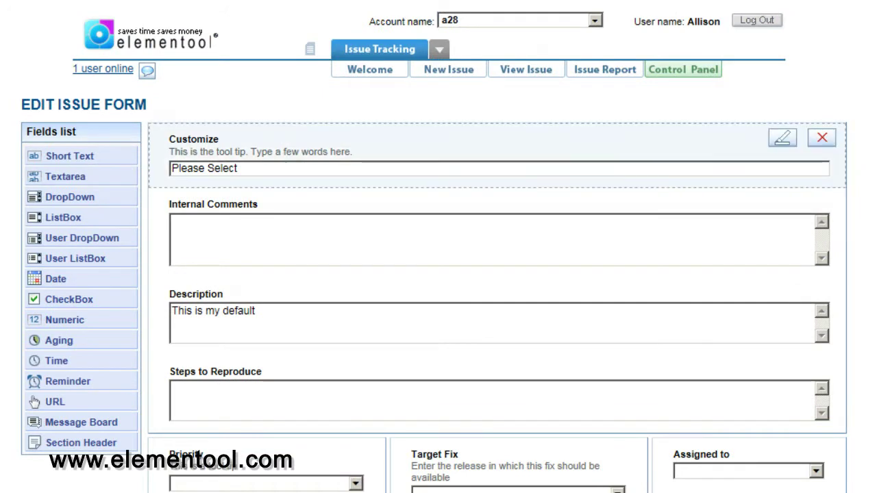
left_click(781, 137)
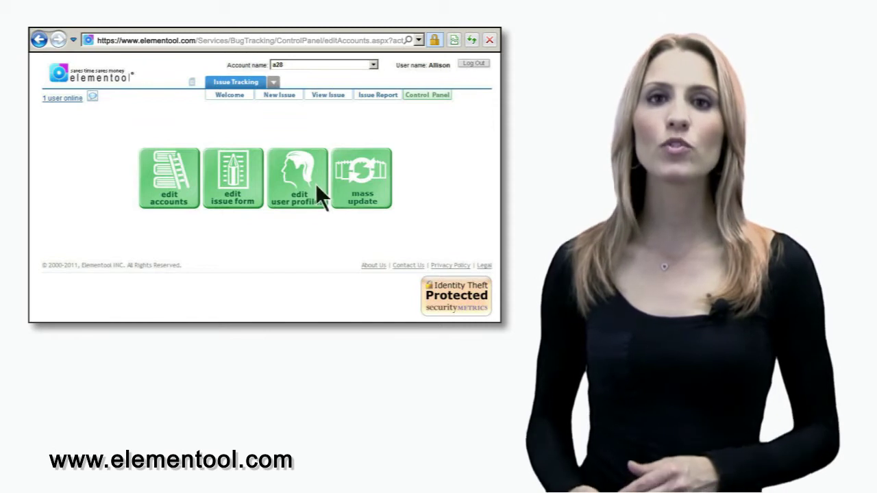
- Review the user profiles, leaving Barbara in the QA group
left_click(315, 183)
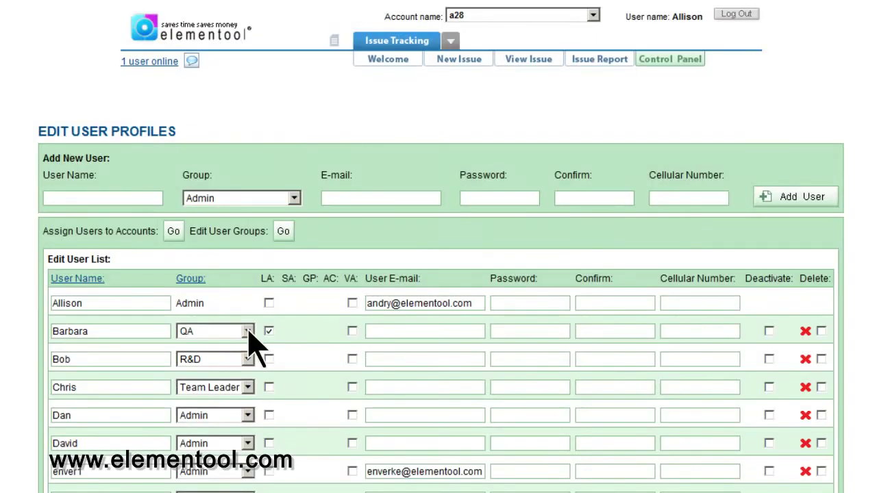
left_click(247, 332)
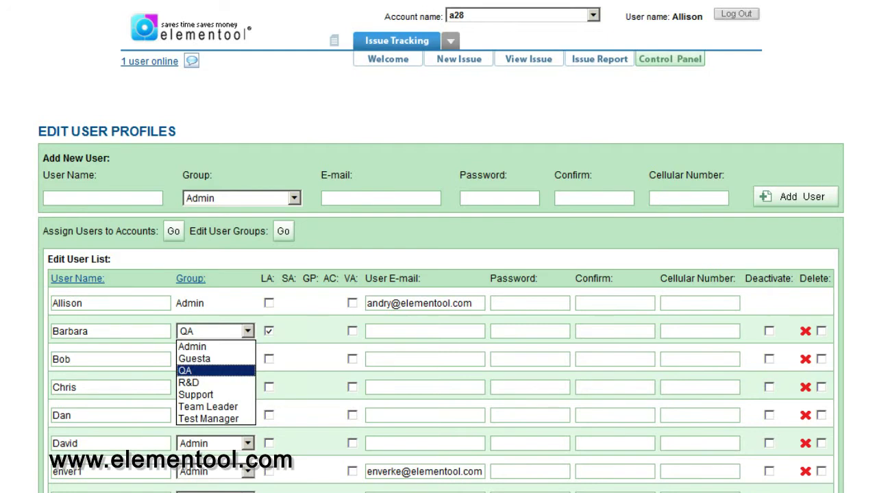
left_click(247, 332)
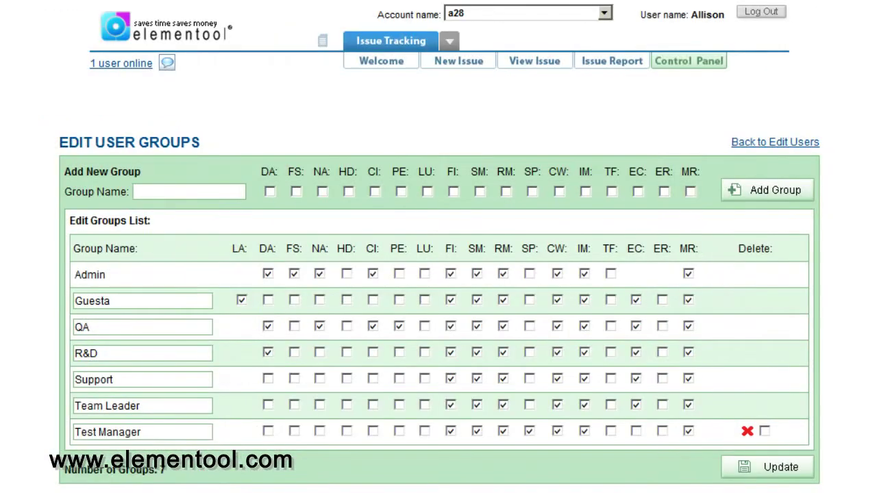
type("s")
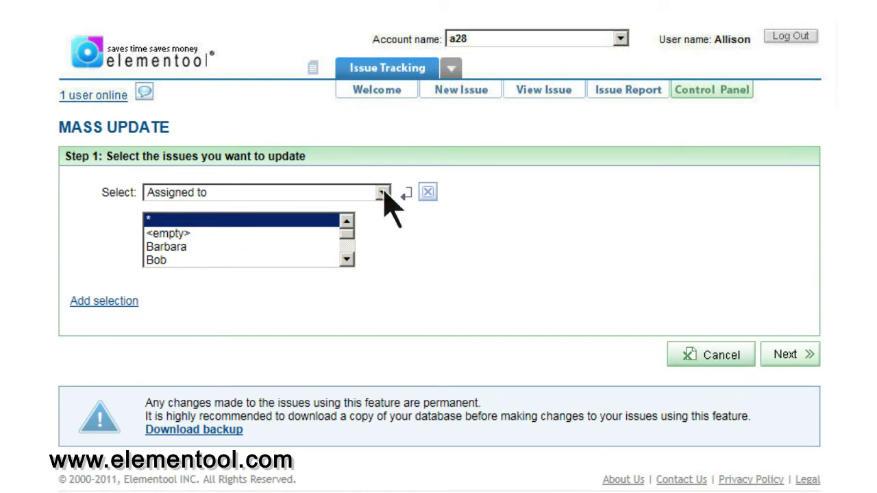
- Filter issues to Status Closed, submitted 01/01/2005 to 12/21/2010, and go to step two
left_click(384, 193)
left_click(172, 379)
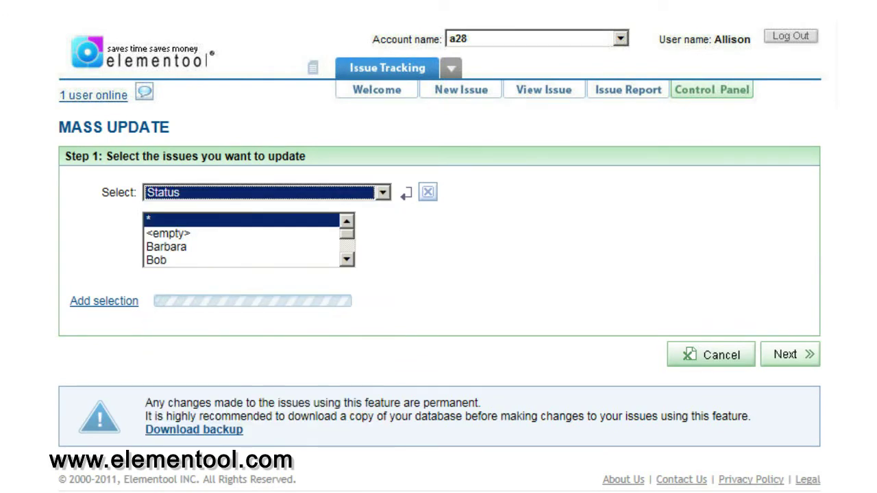
key("Down")
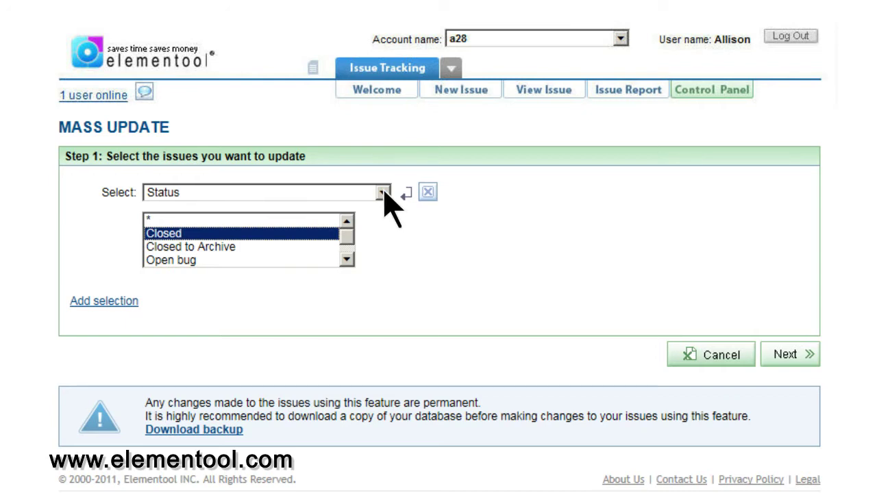
left_click(377, 337)
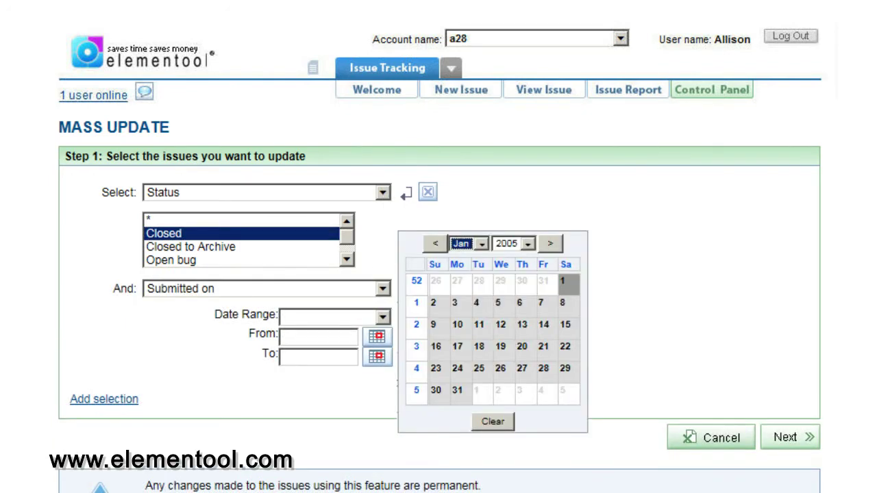
left_click(561, 280)
left_click(378, 356)
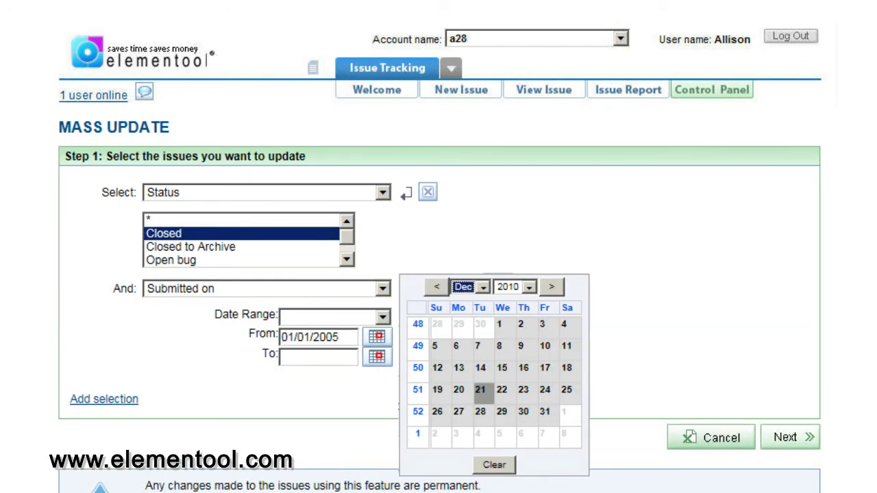
left_click(480, 390)
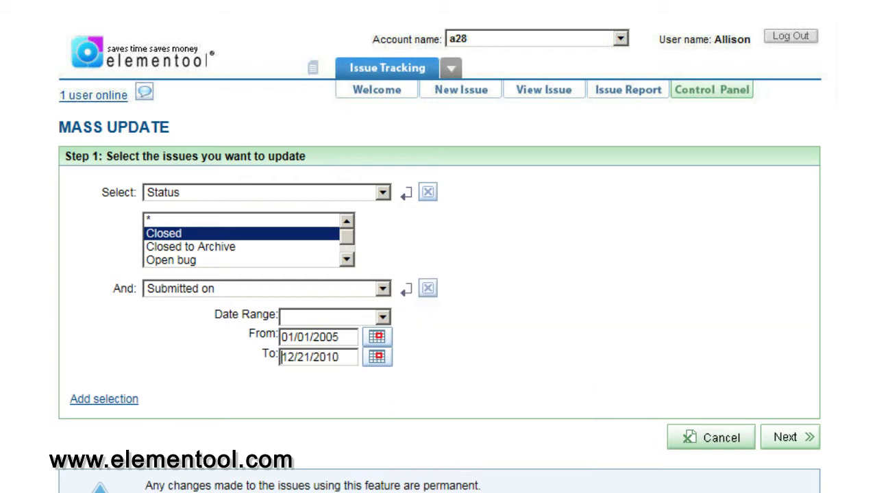
left_click(788, 437)
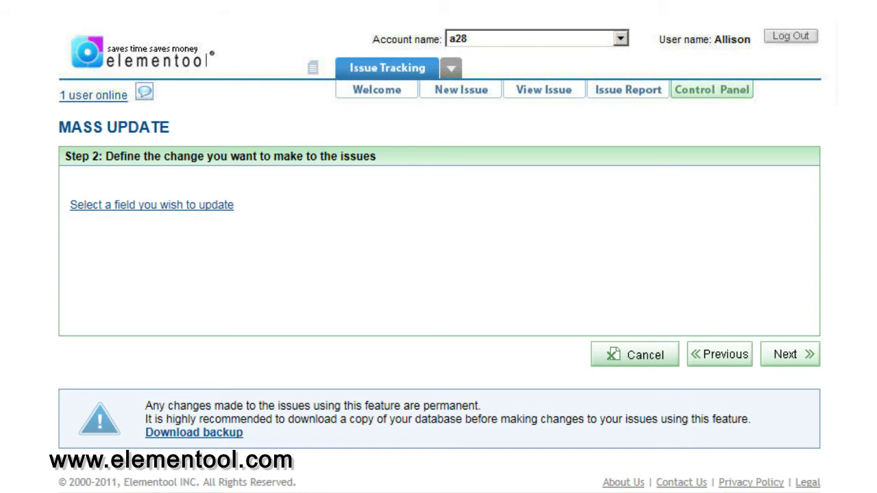
- Make Status the field to update, with Archived as the new value
left_click(177, 204)
left_click(385, 193)
left_click(171, 318)
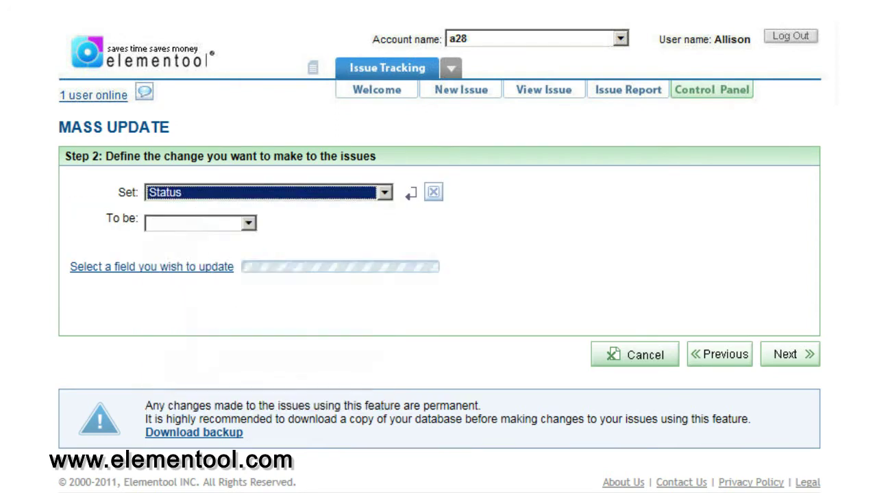
left_click(250, 225)
left_click(172, 251)
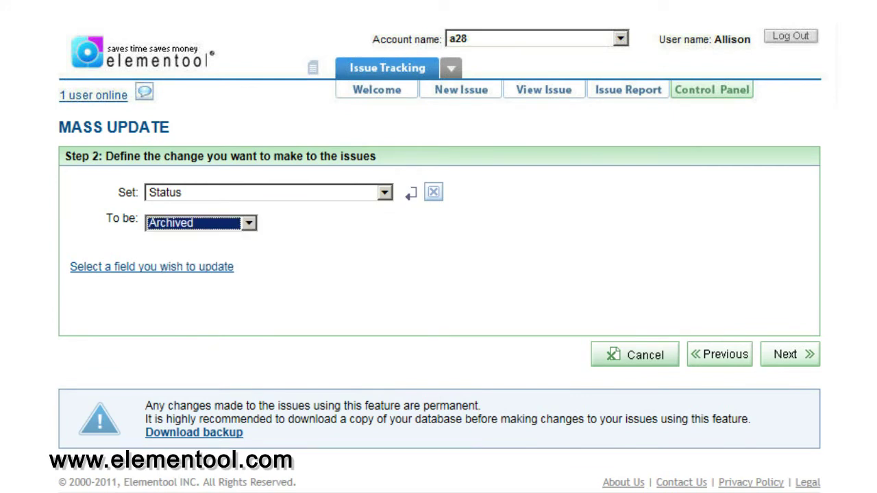
- Review the changes, confirm they are permanent, and run the mass update
left_click(800, 354)
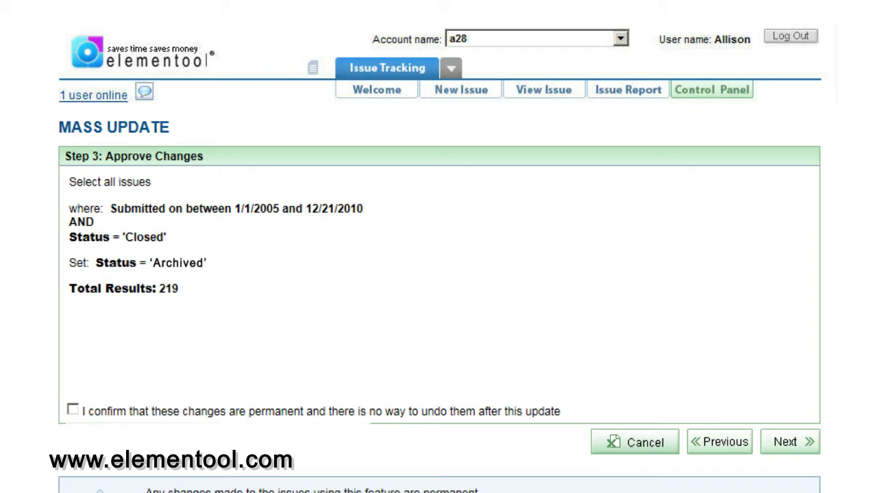
left_click(73, 410)
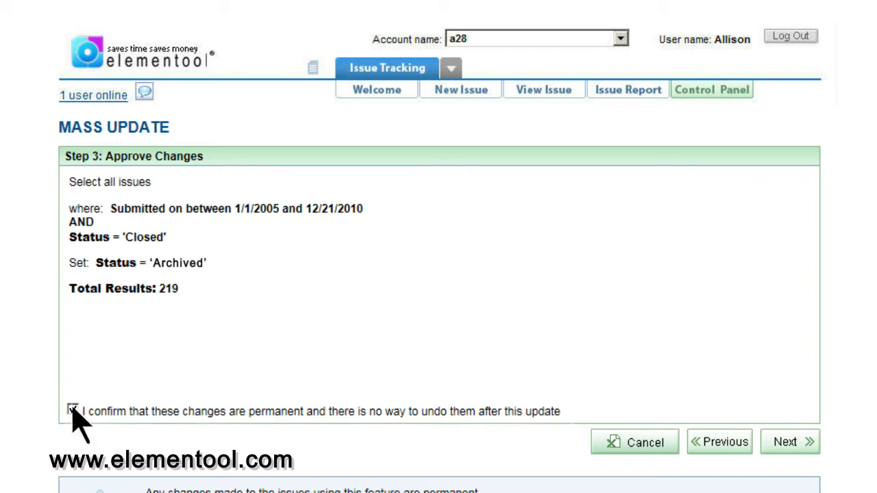
left_click(800, 442)
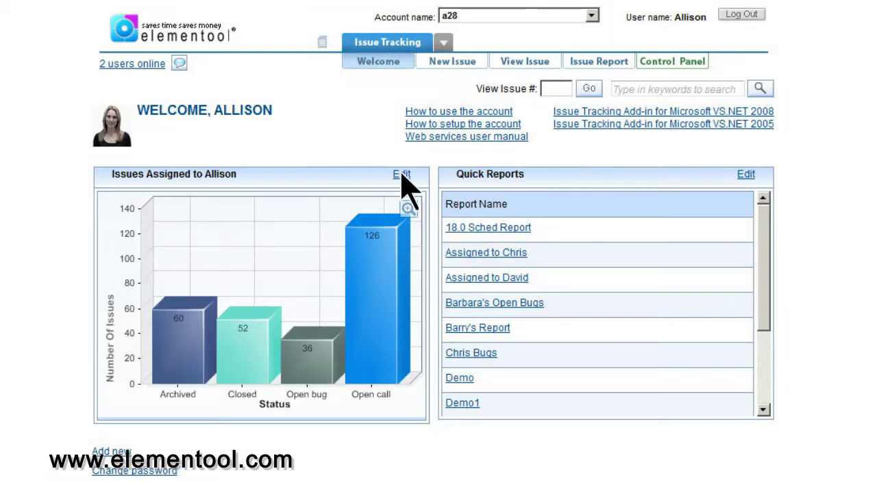
- Open the Edit options of the Issues Assigned chart on the dashboard
left_click(402, 175)
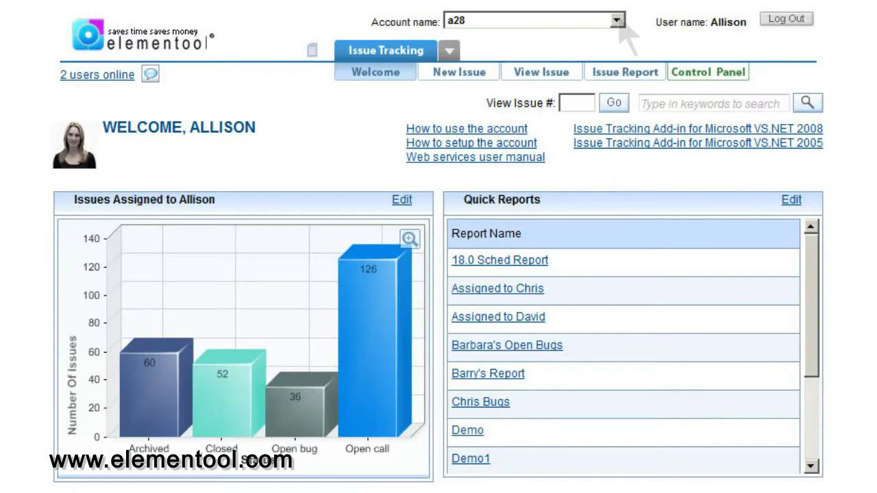
left_click(619, 21)
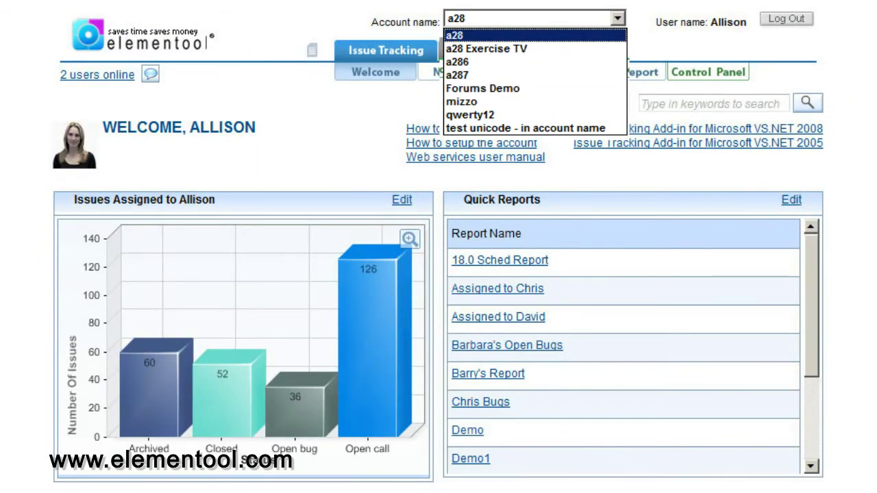
key("Escape")
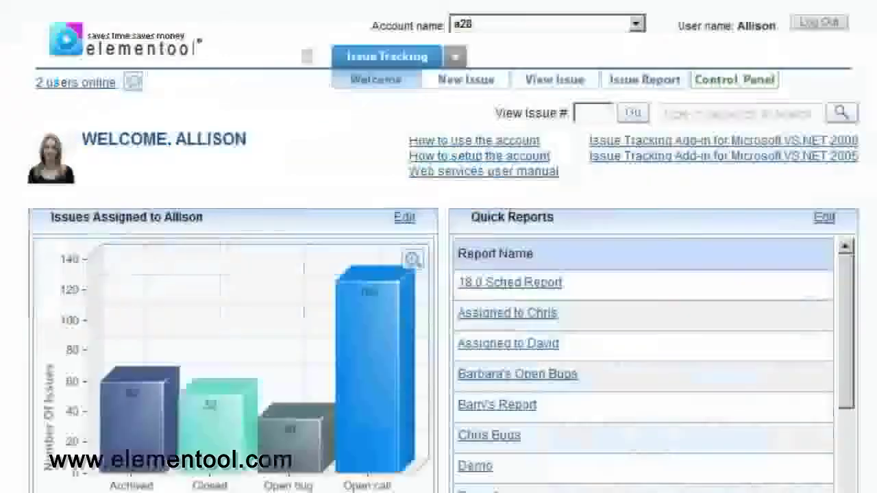
left_click(102, 87)
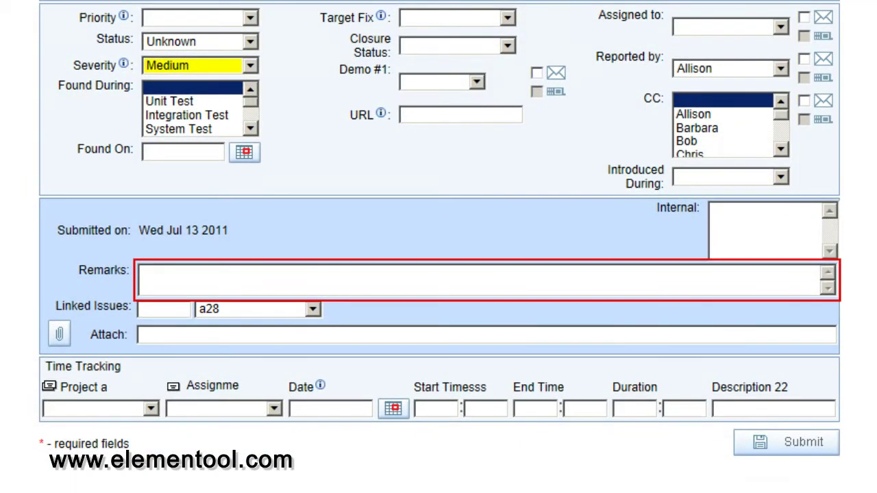
- Enter the text 'Qu' in the New Issue form
type("Qu")
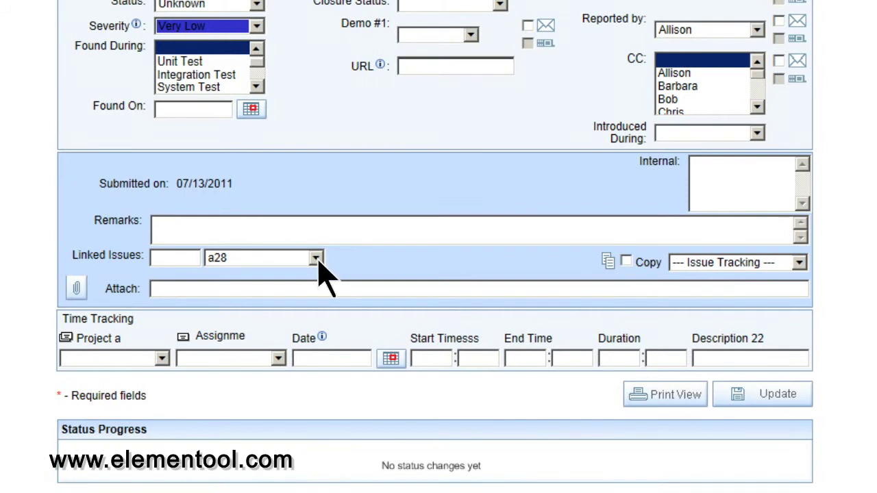
left_click(316, 259)
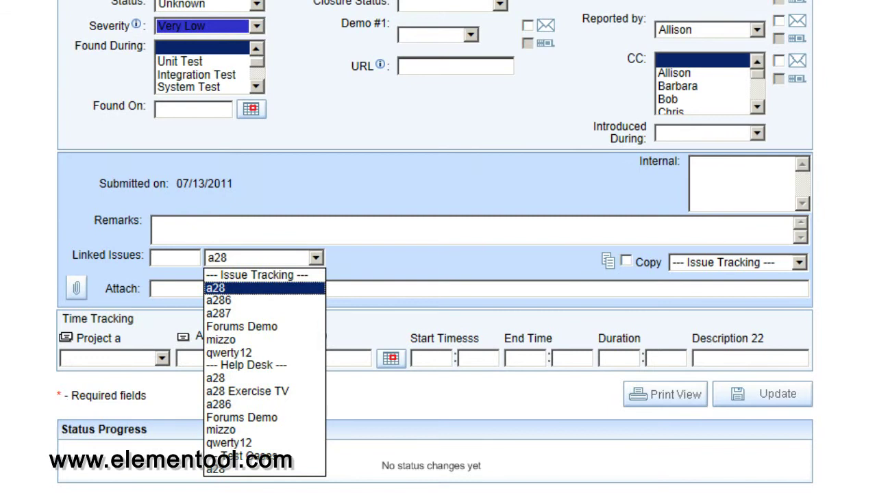
key("Escape")
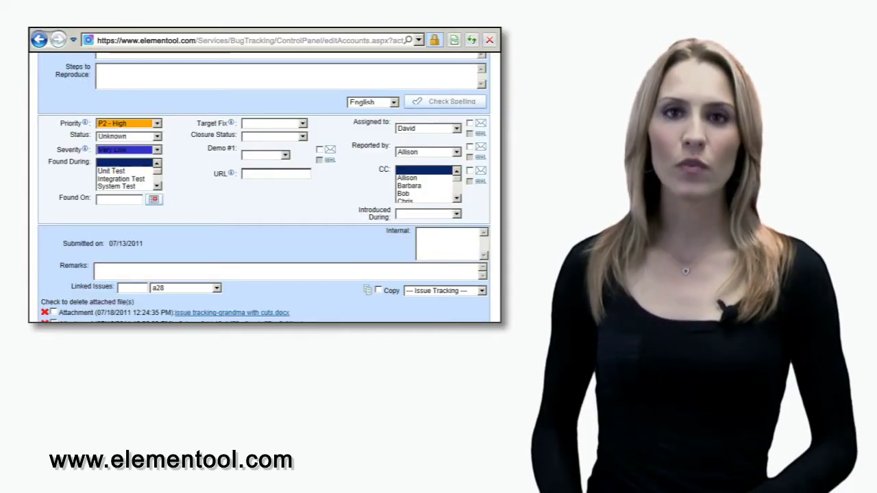
left_click(457, 127)
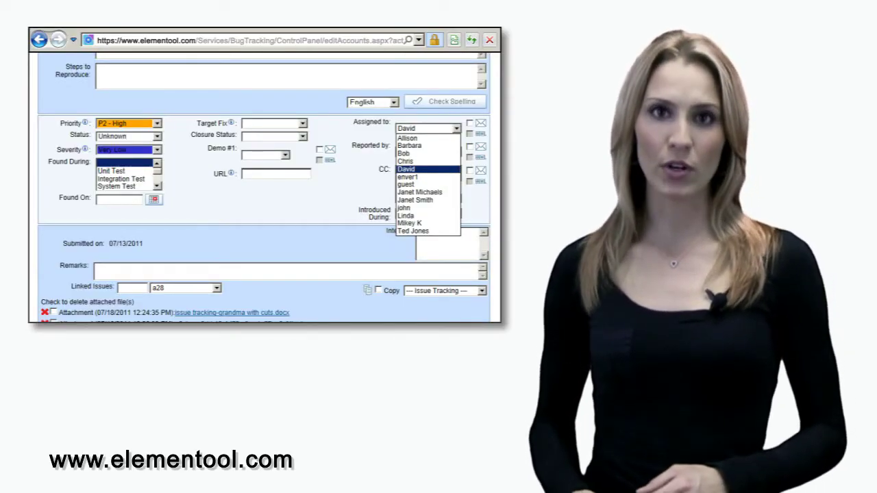
left_click(457, 128)
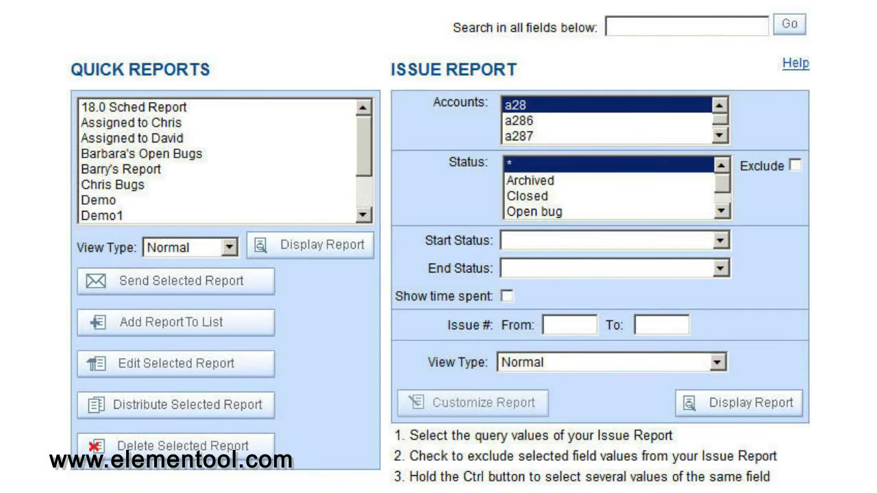
- Show the report output formats in the View Type dropdown
left_click(717, 362)
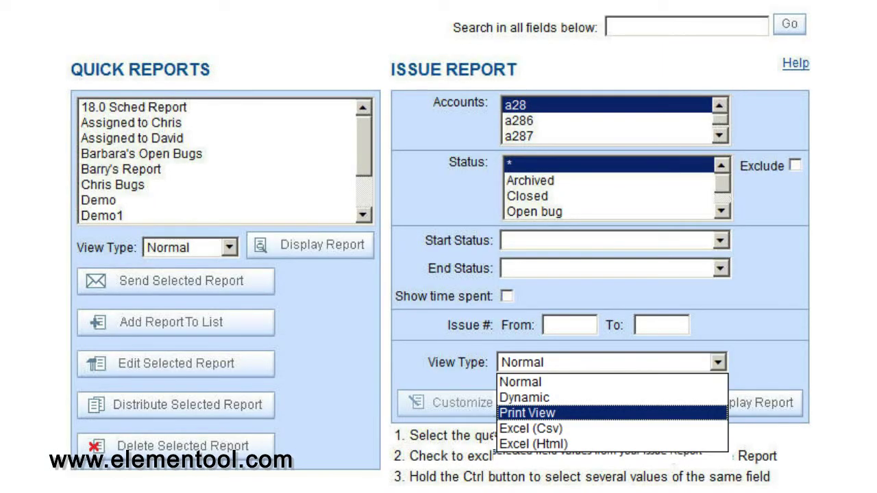
key("Escape")
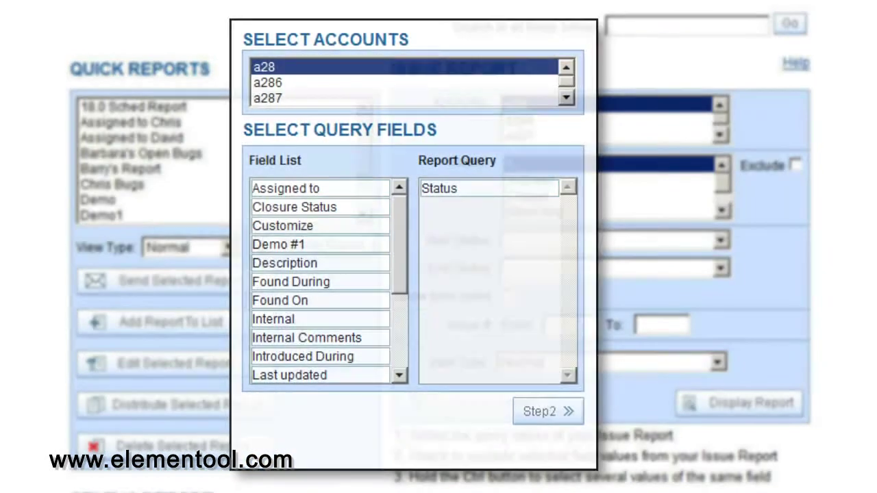
- Add Assigned to and Description to the report query
left_click_drag(295, 188, 455, 206)
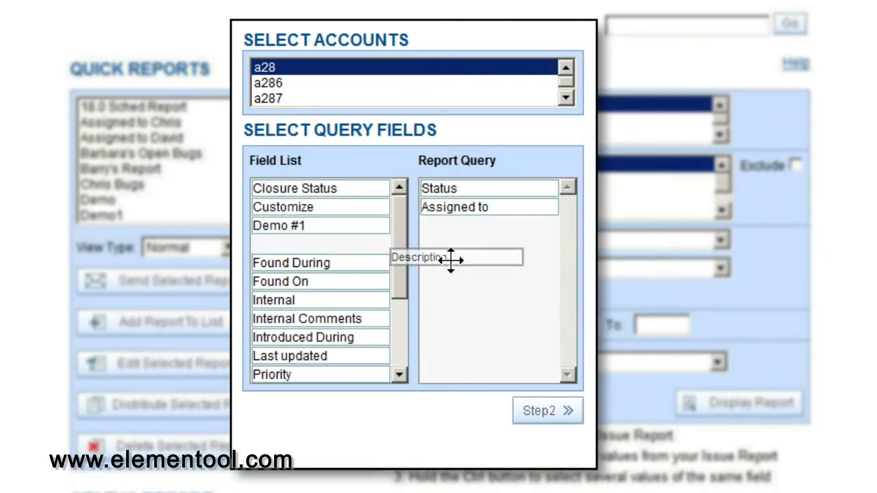
left_click_drag(451, 259, 452, 258)
left_click(555, 413)
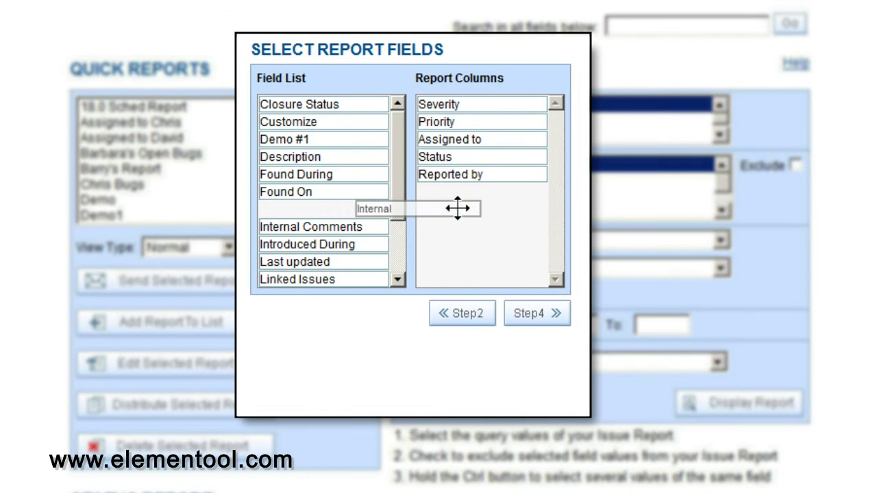
- Add Internal and Introduced During columns and save the report as my_report
left_click_drag(458, 209, 507, 209)
left_click_drag(359, 226, 524, 239)
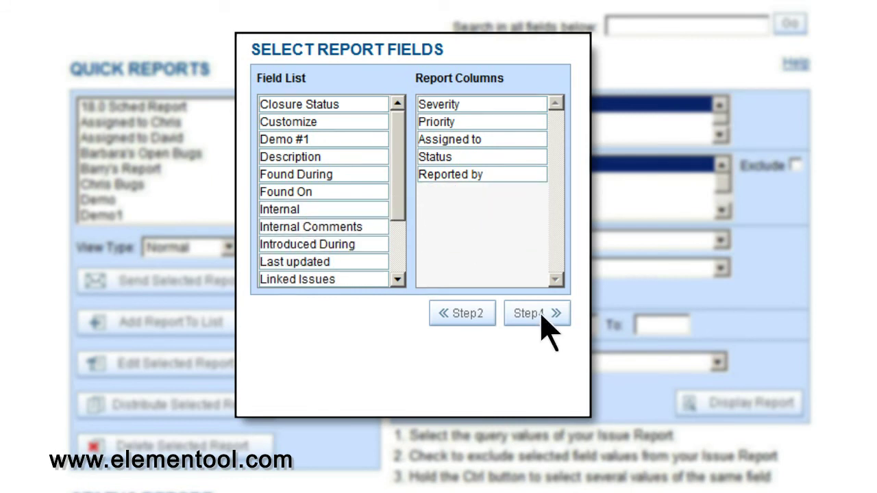
left_click(537, 313)
type("my_report")
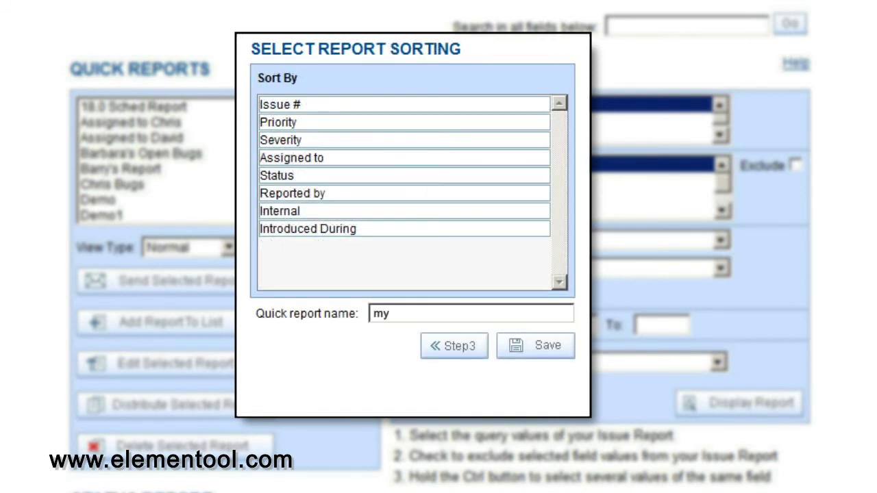
left_click(548, 346)
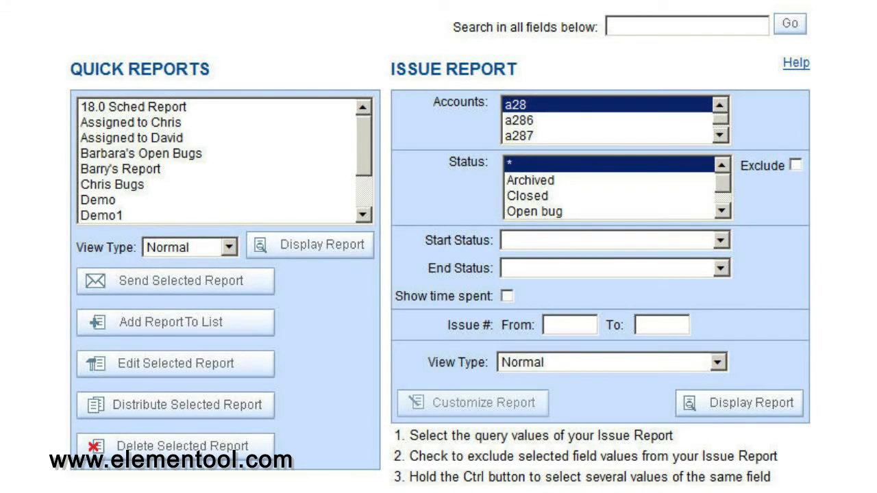